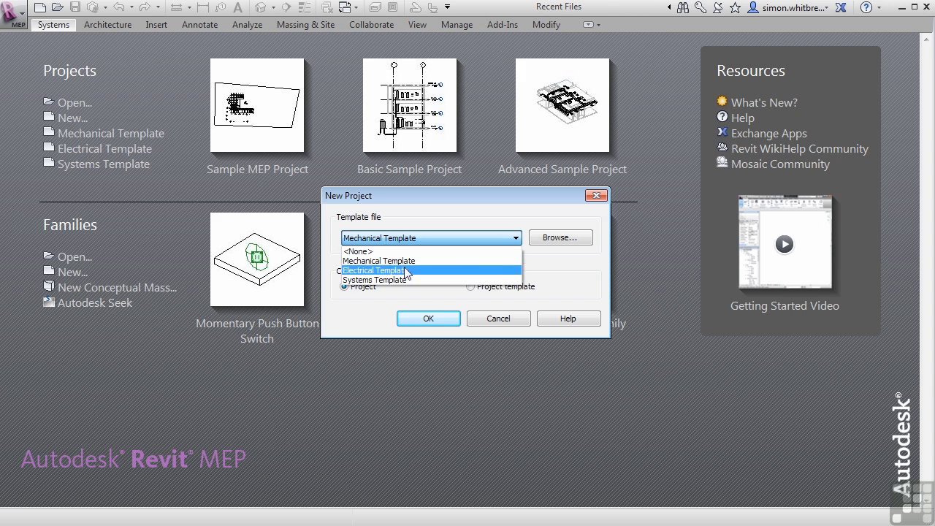
# - Create a new project from the Systems Template and float the HVAC and Mechanical tool groups side by side over the drawing area
pyautogui.click(385, 281)
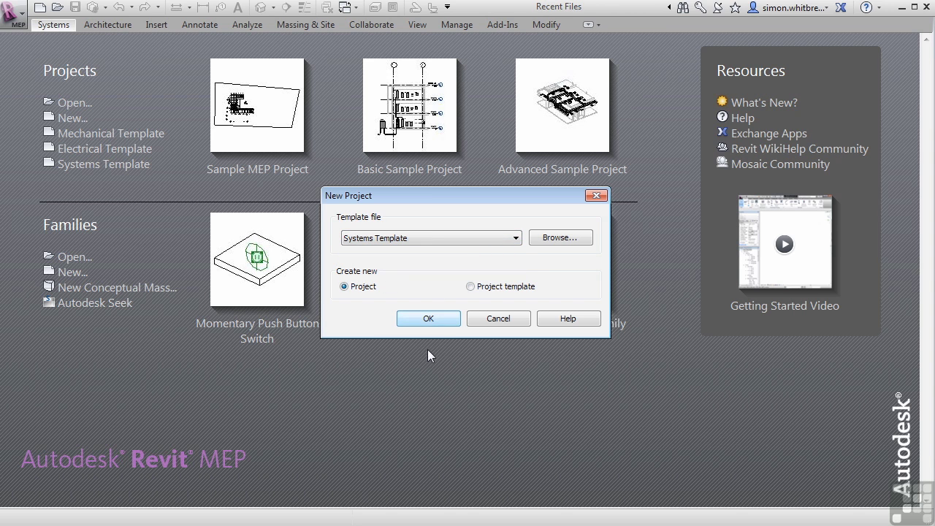
pyautogui.click(428, 320)
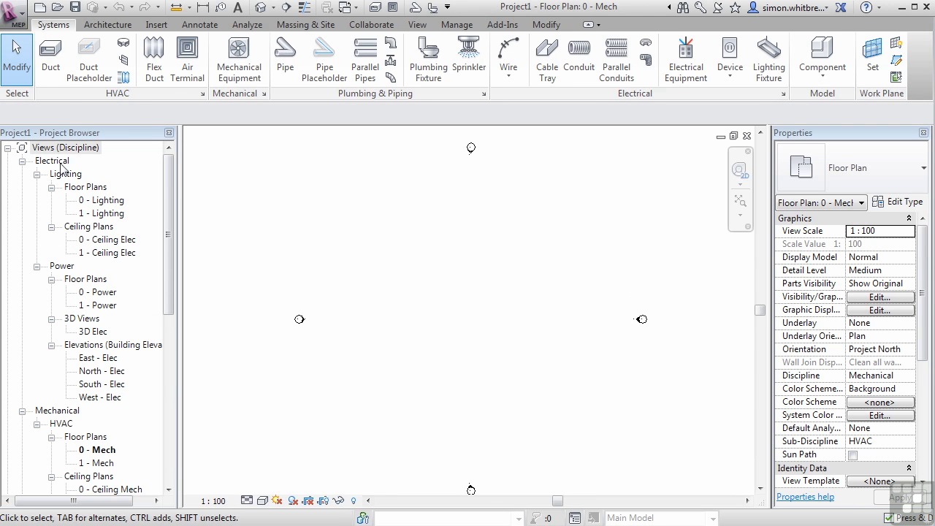
pyautogui.moveTo(66, 97)
pyautogui.mouseDown()
pyautogui.moveTo(234, 165)
pyautogui.moveTo(226, 196)
pyautogui.mouseUp()
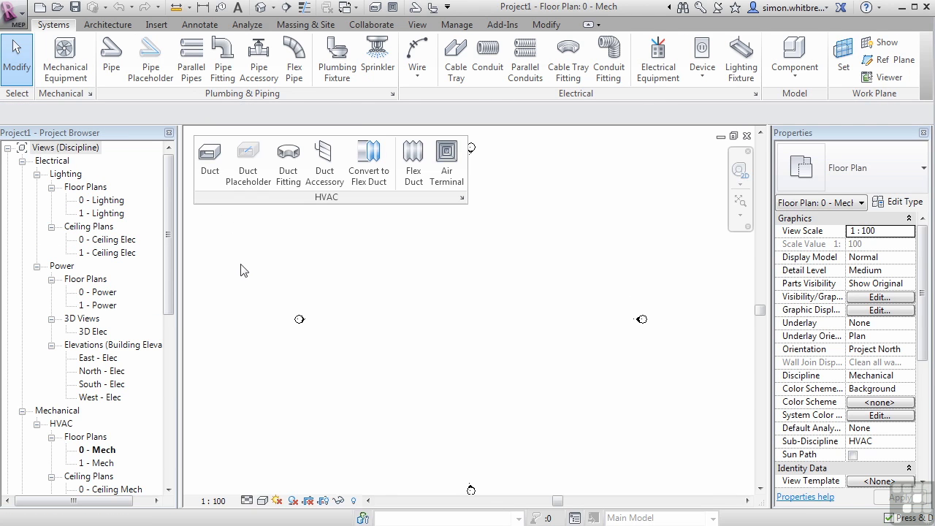
pyautogui.moveTo(55, 93); pyautogui.dragTo(475, 196)
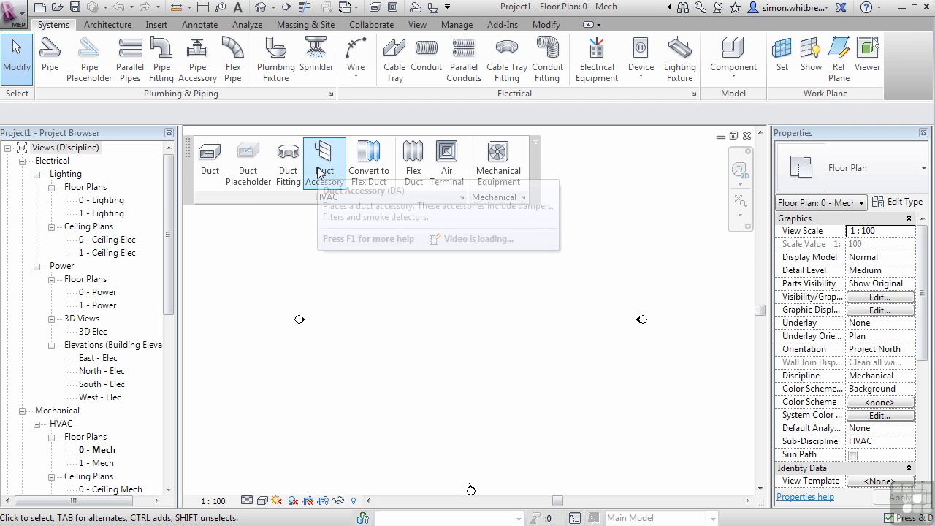
# - Start a duct placeholder with Inherit Elevation, Inherit Size and Tag on Placement enabled, and review the available duct types
pyautogui.click(247, 175)
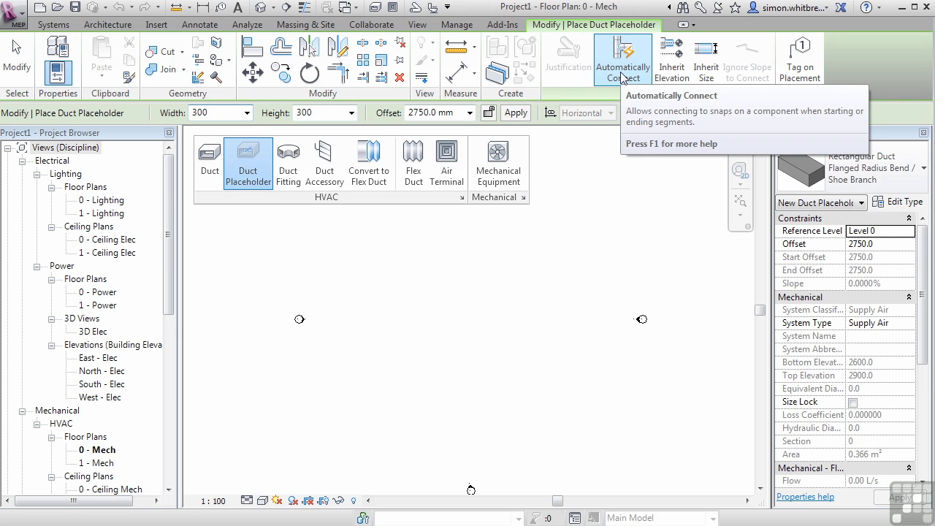
pyautogui.click(671, 69)
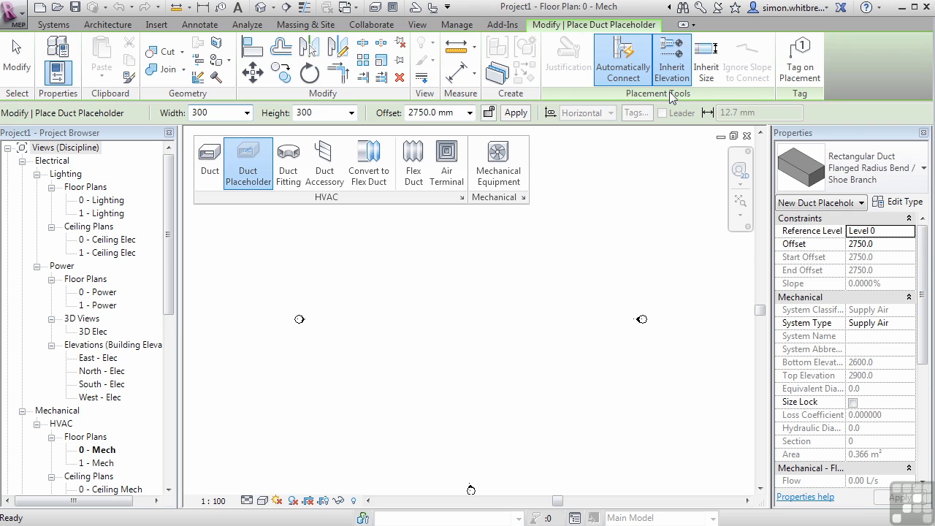
pyautogui.click(706, 64)
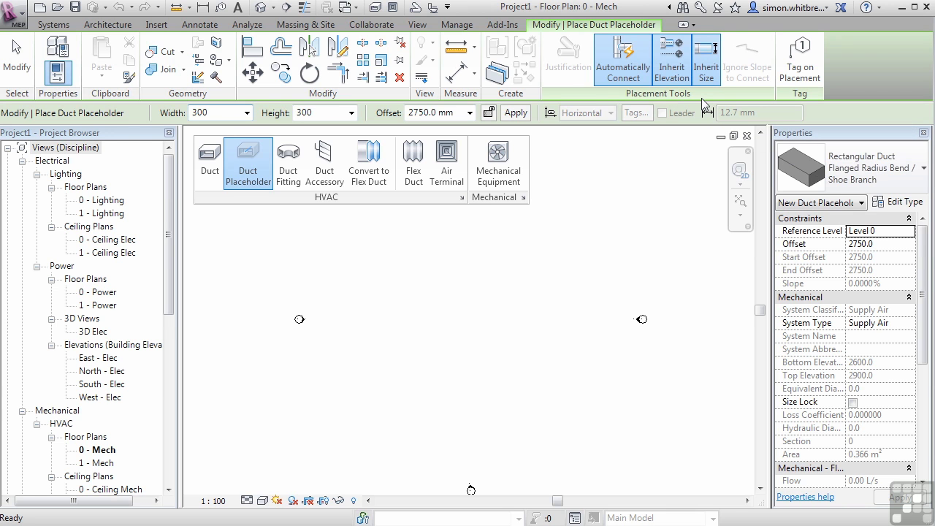
pyautogui.click(810, 65)
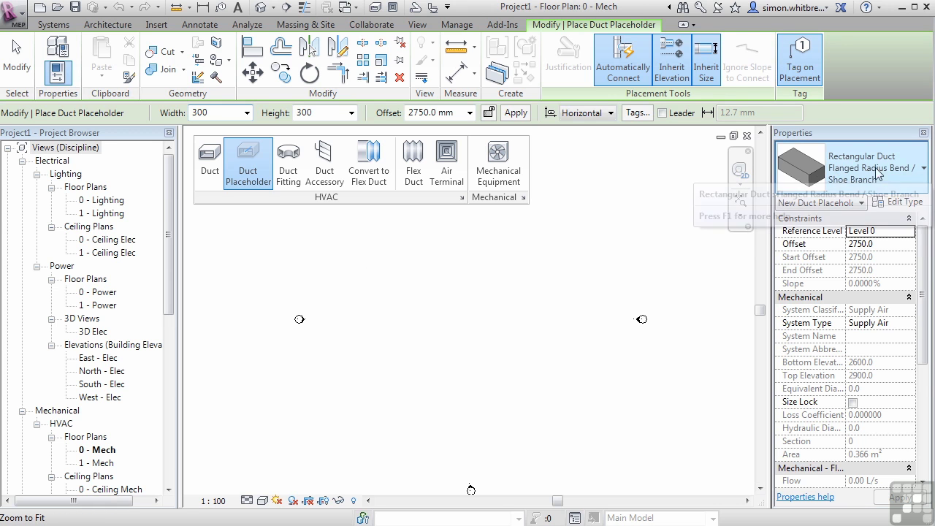
pyautogui.click(914, 171)
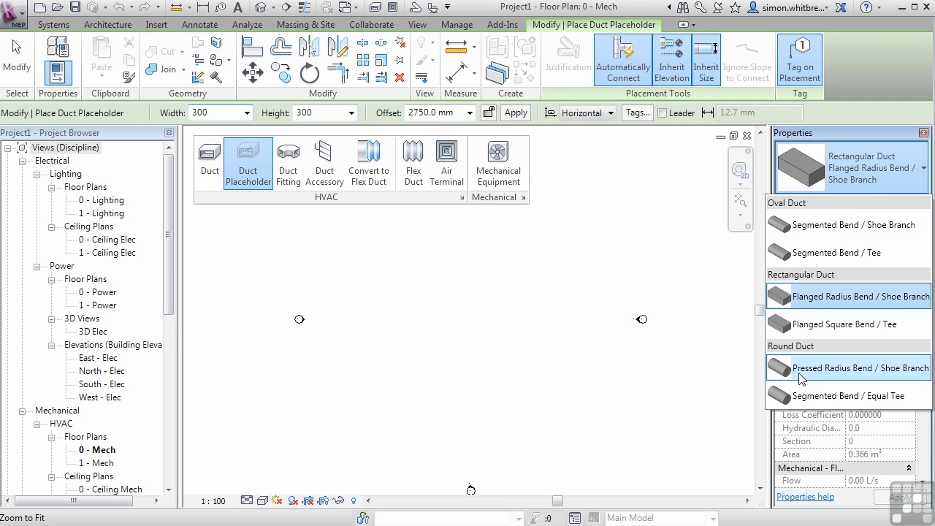
pyautogui.click(288, 261)
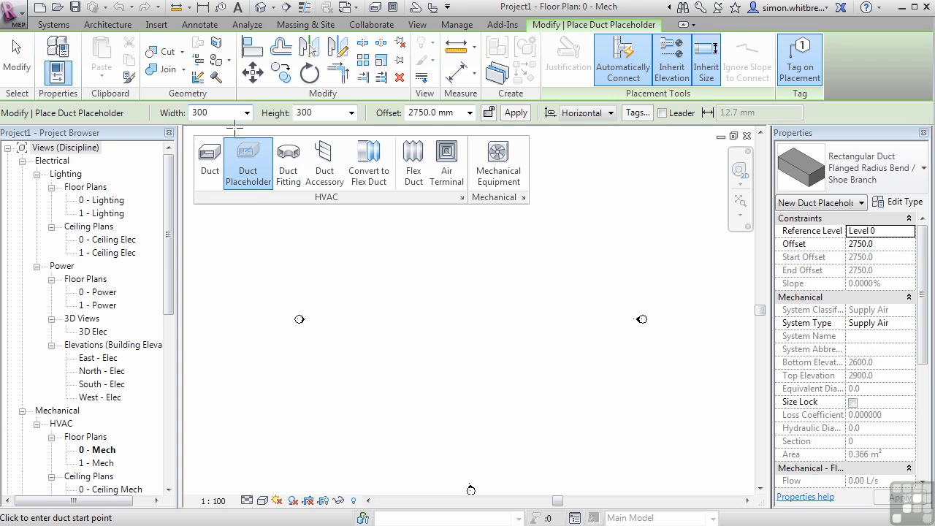
# - Set the placeholder width to 900 and draw a three-segment stepped run with a vertical middle leg about 13000 mm long
pyautogui.click(247, 112)
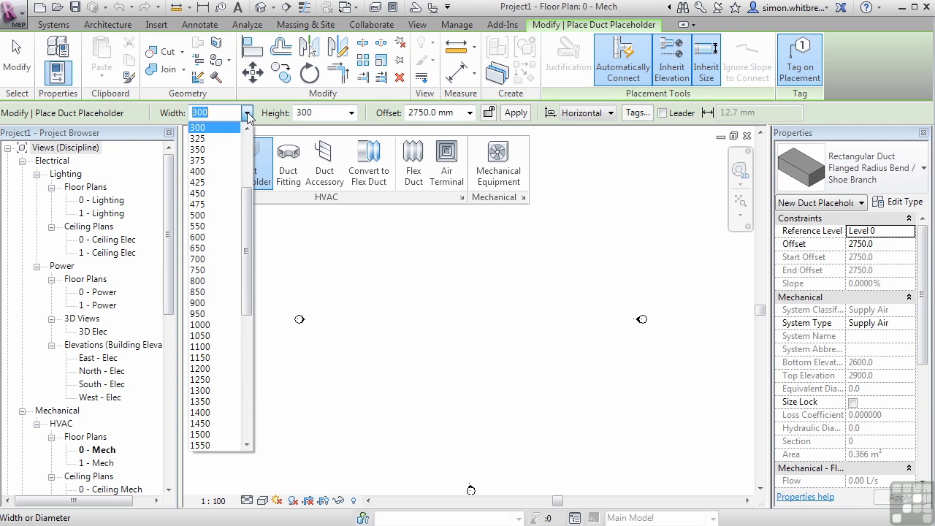
pyautogui.click(205, 302)
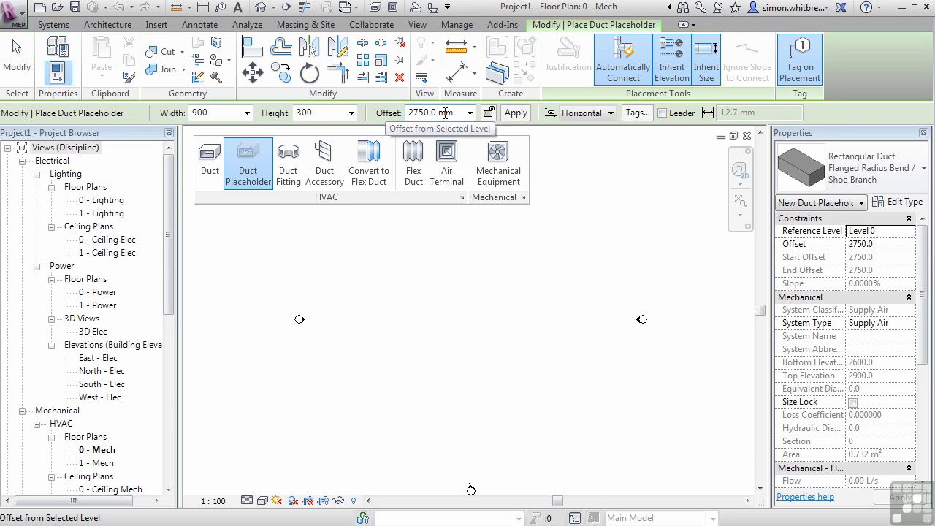
pyautogui.click(320, 272)
pyautogui.click(595, 352)
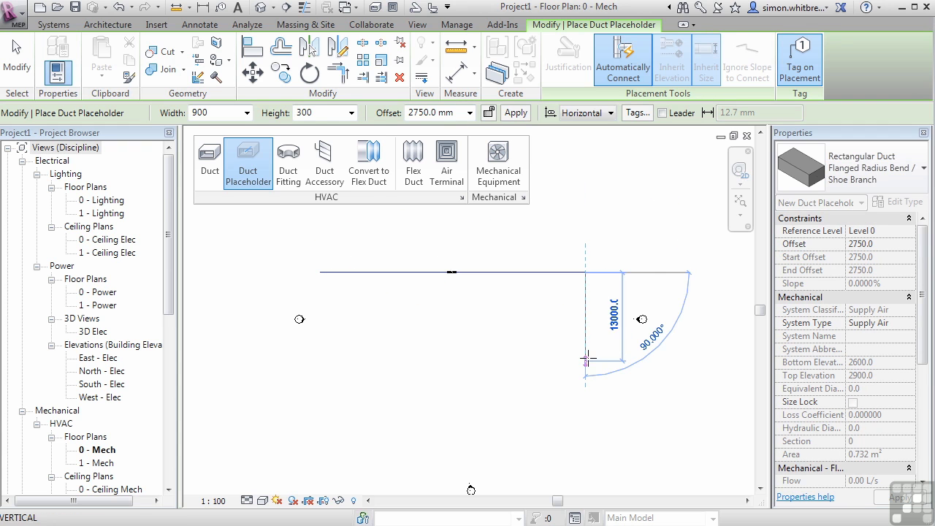
pyautogui.click(587, 317)
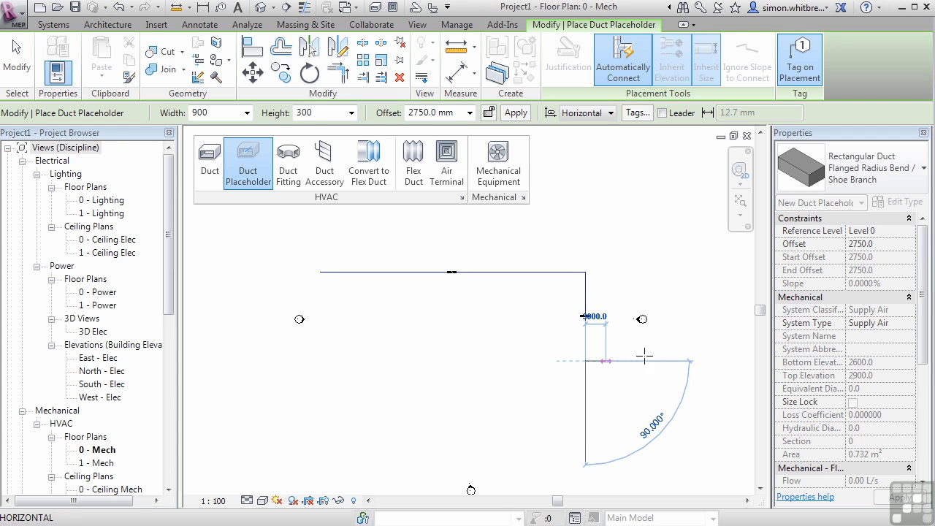
pyautogui.click(667, 360)
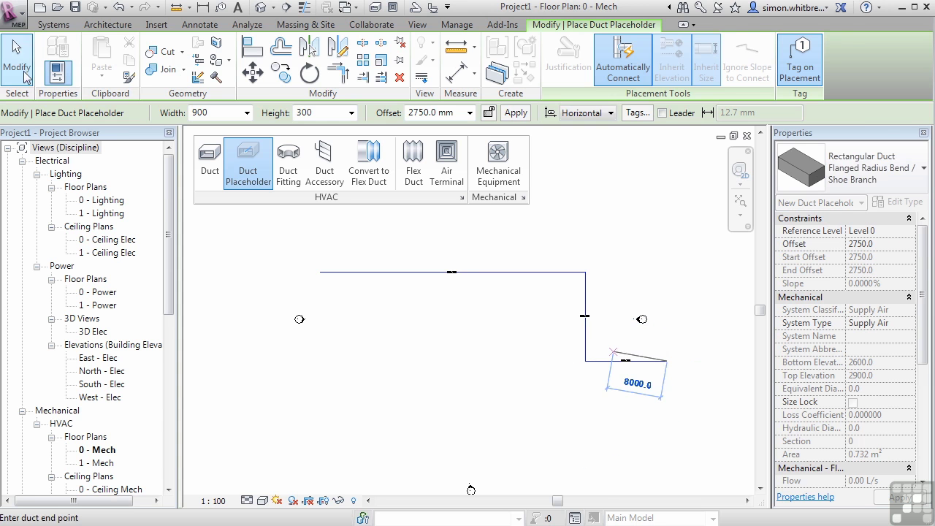
pyautogui.click(18, 66)
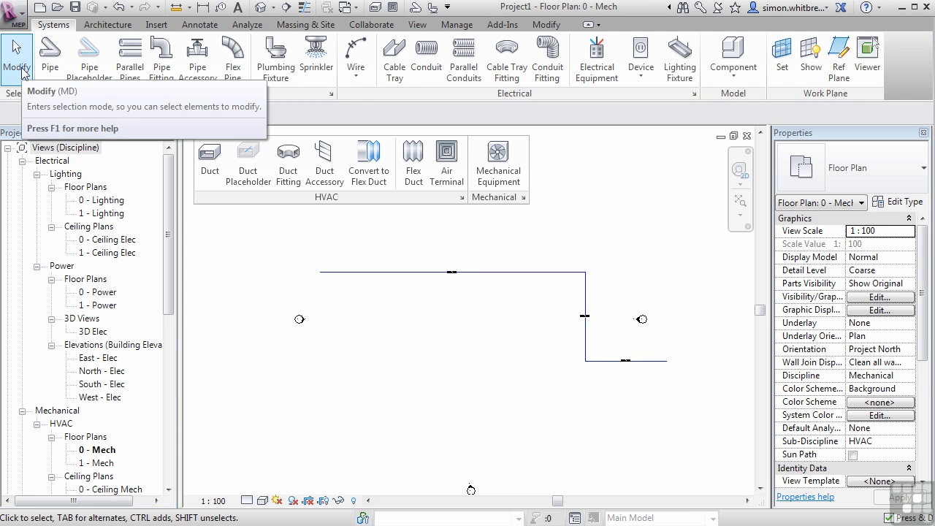
# - Draw a three-segment stepped run of actual rectangular duct just below the placeholder run, following the same overall shape
pyautogui.click(210, 168)
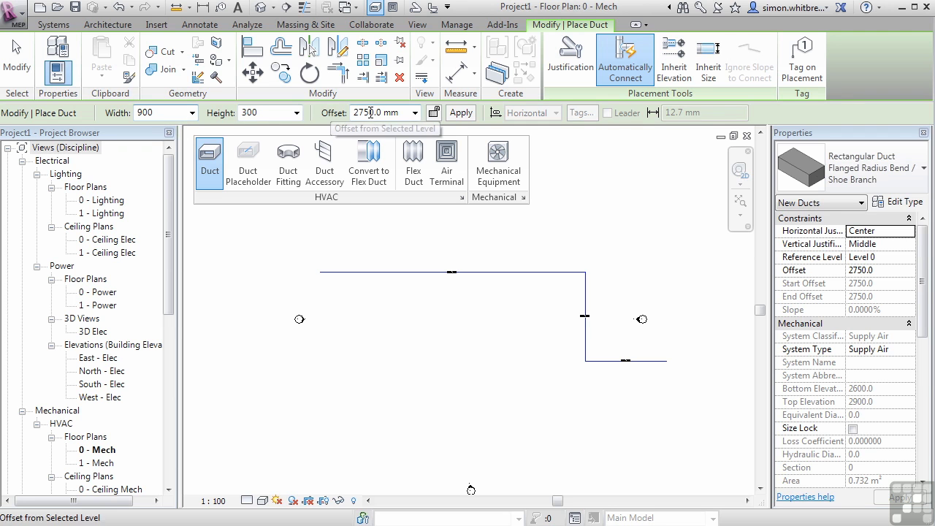
pyautogui.click(320, 304)
pyautogui.click(539, 305)
pyautogui.click(538, 405)
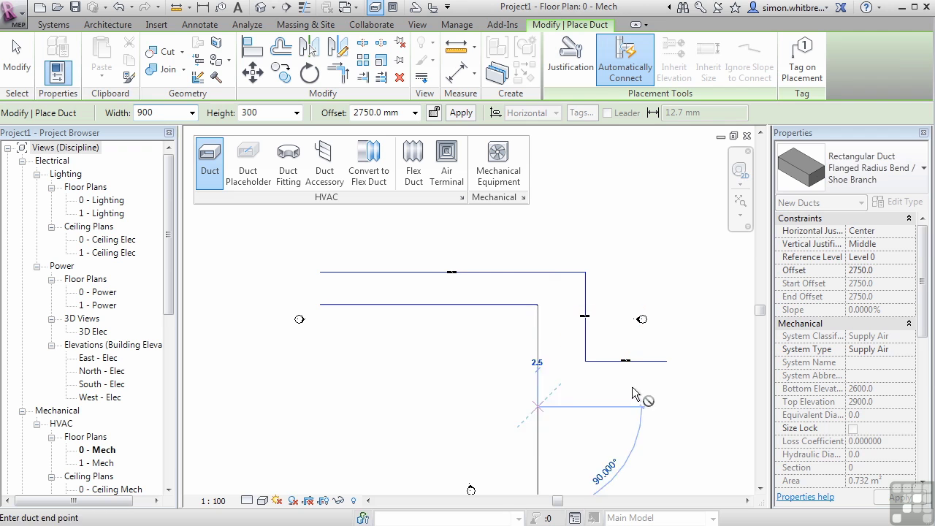
pyautogui.click(665, 406)
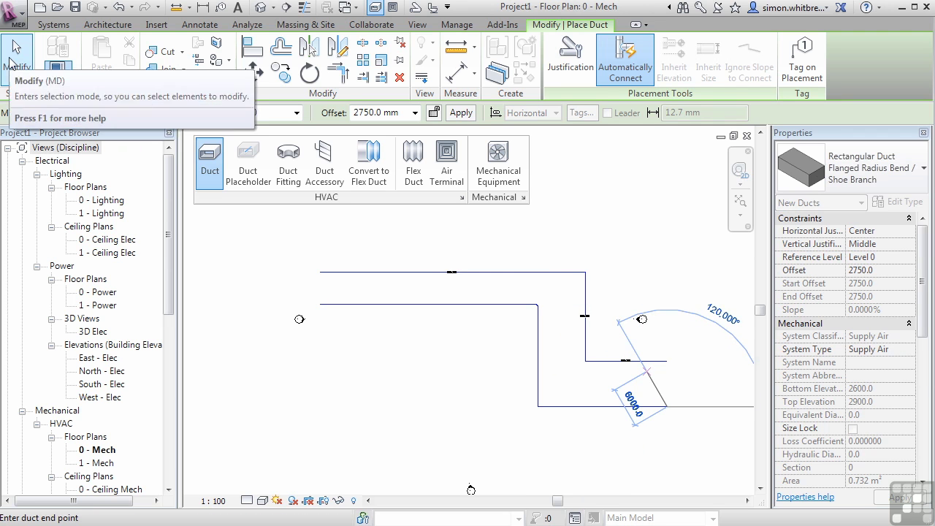
pyautogui.click(16, 62)
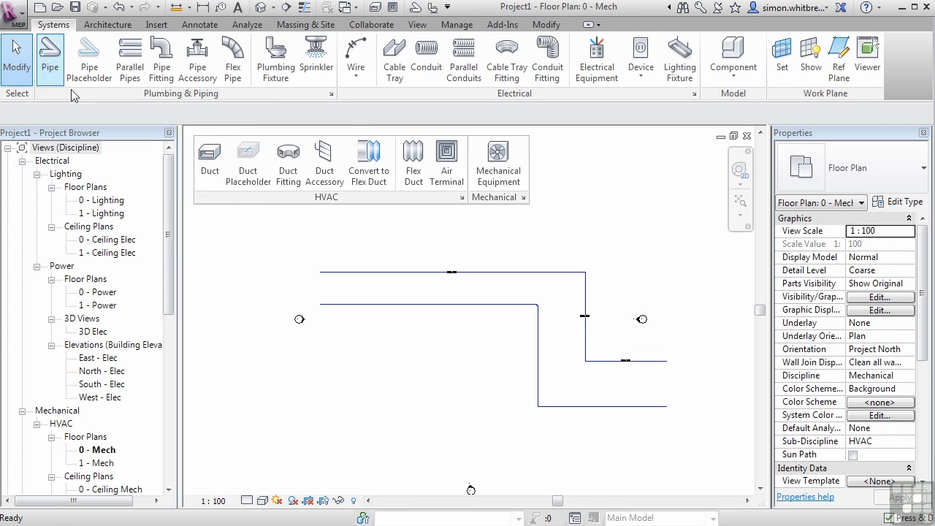
# - Compare the two runs' corners up close and set the floor plan's detail level to Medium
pyautogui.scroll(5, 563, 306)
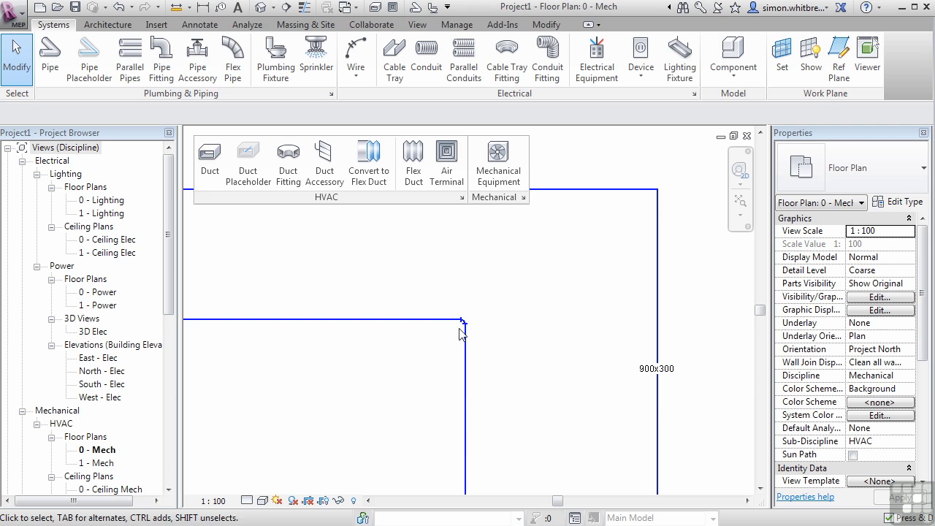
pyautogui.scroll(-2, 600, 257)
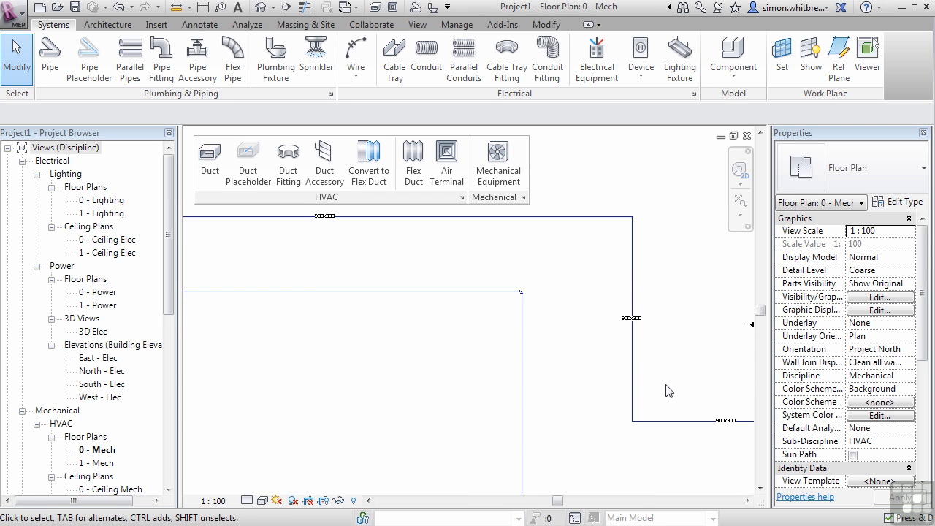
pyautogui.scroll(-2, 650, 366)
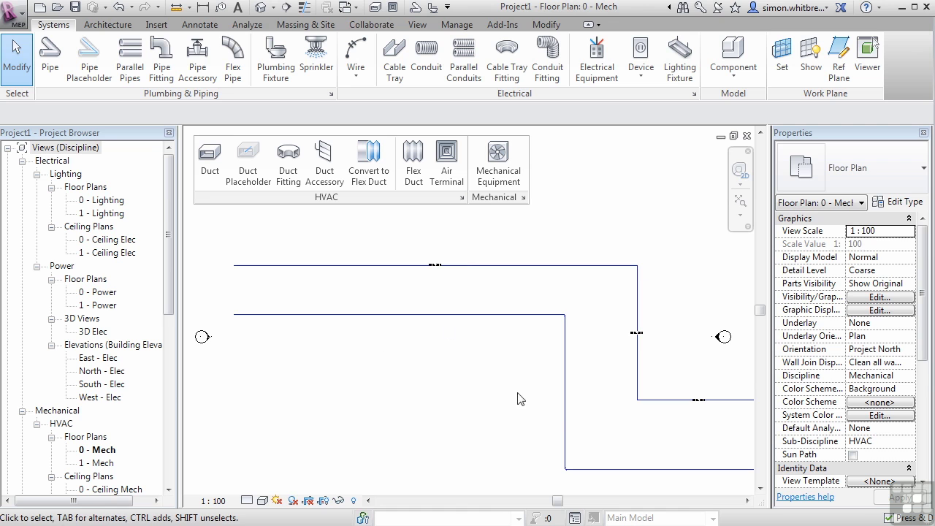
pyautogui.moveTo(592, 380); pyautogui.dragTo(570, 347, button='middle')
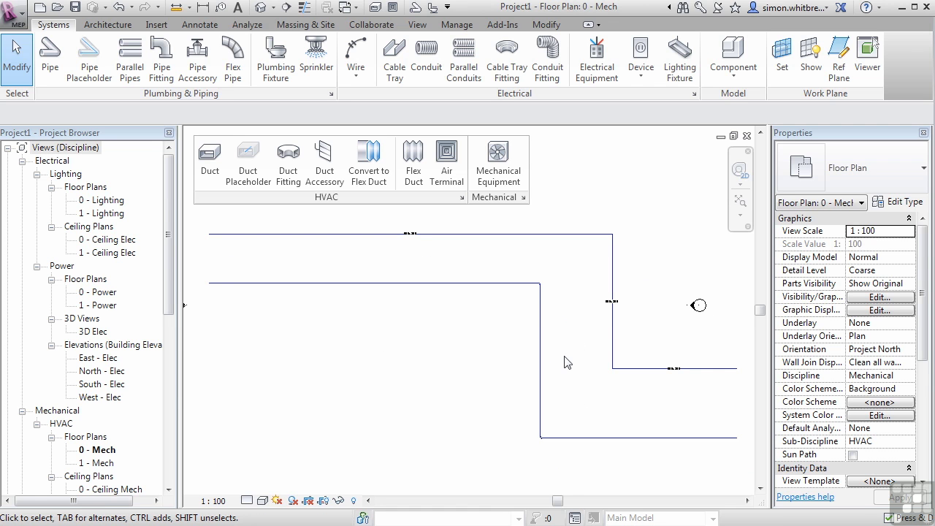
pyautogui.click(247, 500)
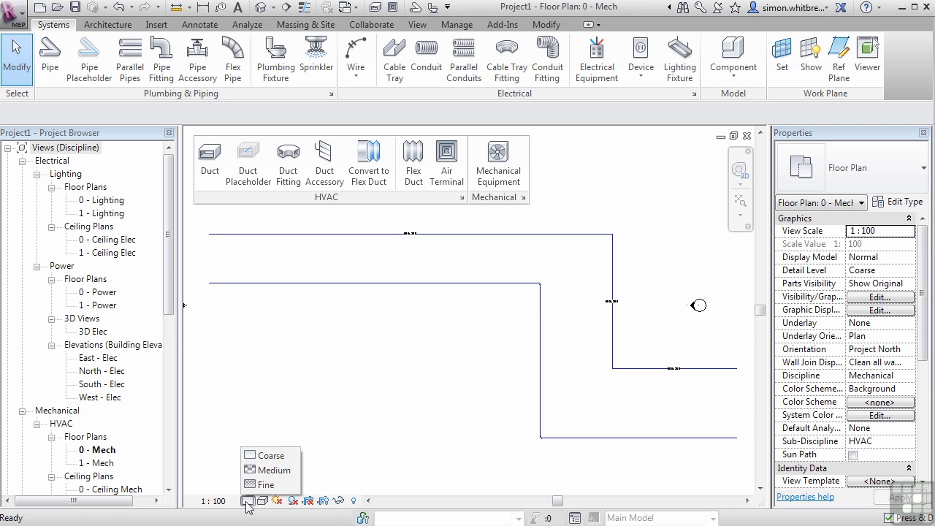
pyautogui.click(256, 471)
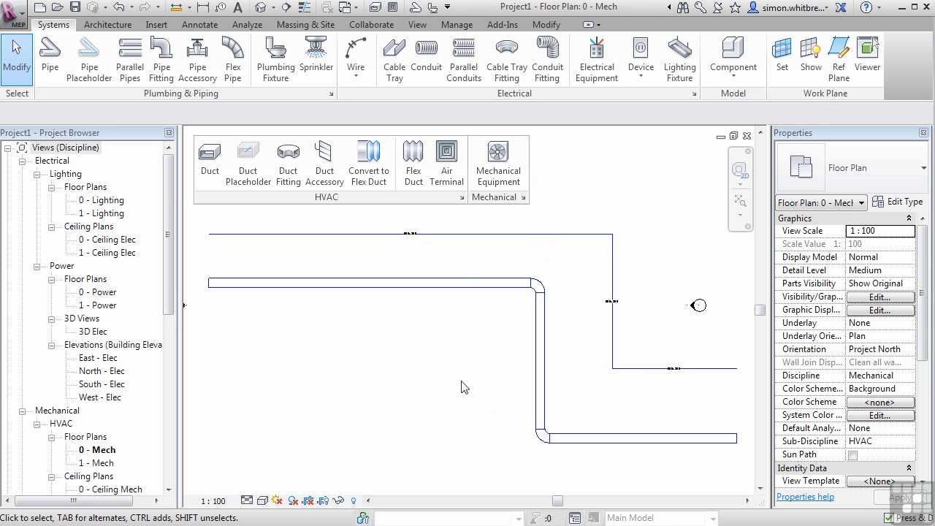
# - Open the default 3D view and set its detail level to Medium to compare the duct with the placeholder
pyautogui.click(262, 10)
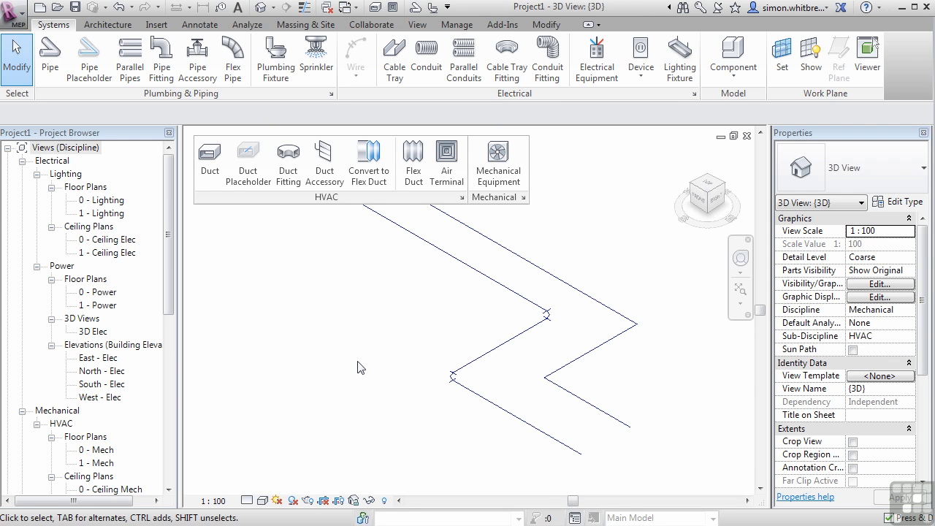
pyautogui.keyDown('shift'); pyautogui.moveTo(452, 403); pyautogui.dragTo(437, 336, button='middle'); pyautogui.keyUp('shift')
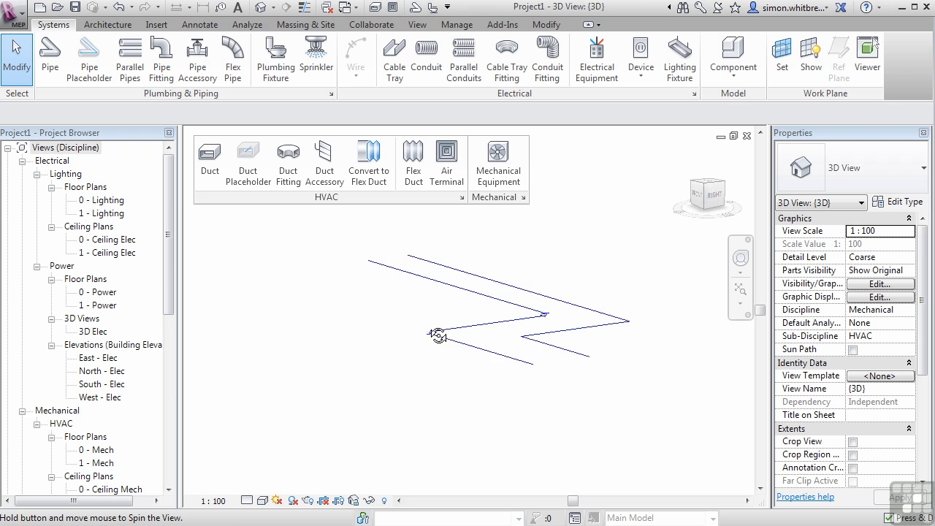
pyautogui.scroll(3, 538, 328)
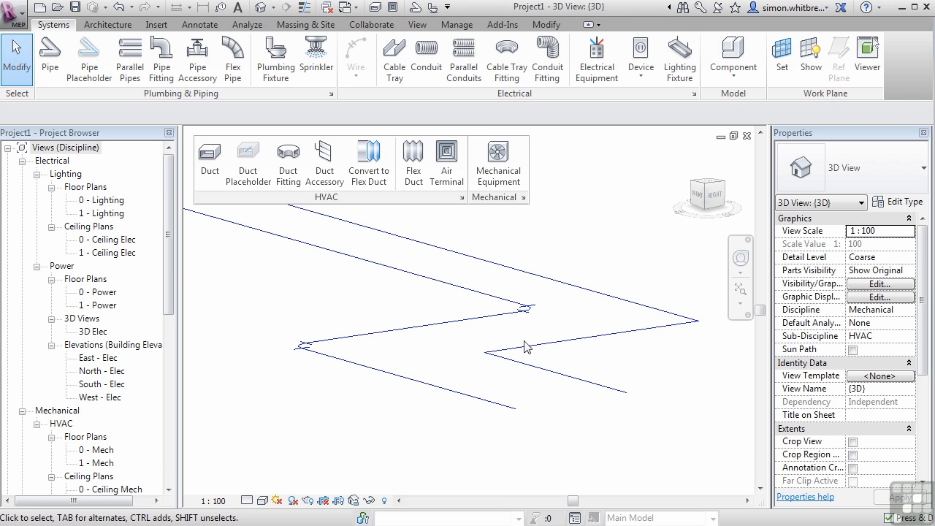
pyautogui.click(248, 502)
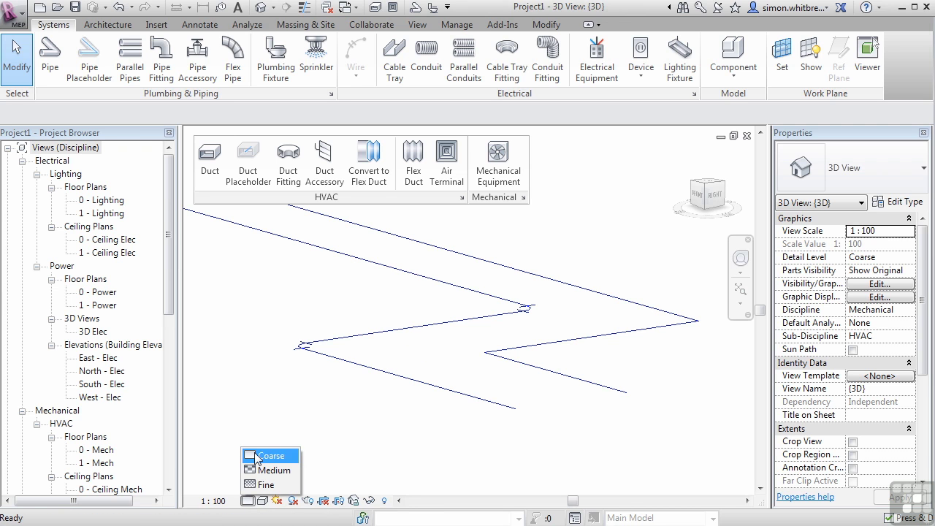
pyautogui.click(263, 470)
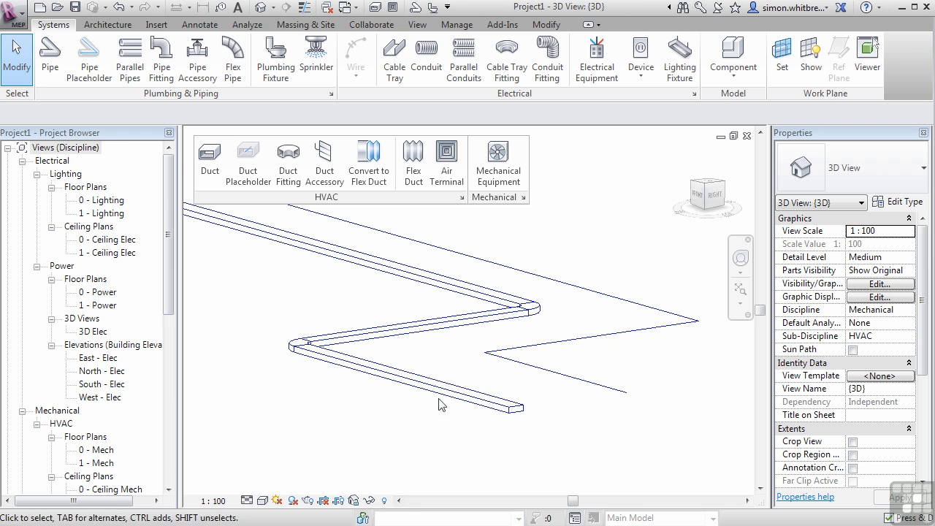
# - Convert the whole connected placeholder run to ductwork with Convert Placeholder, check one resulting segment, and undo the conversion
pyautogui.click(538, 376)
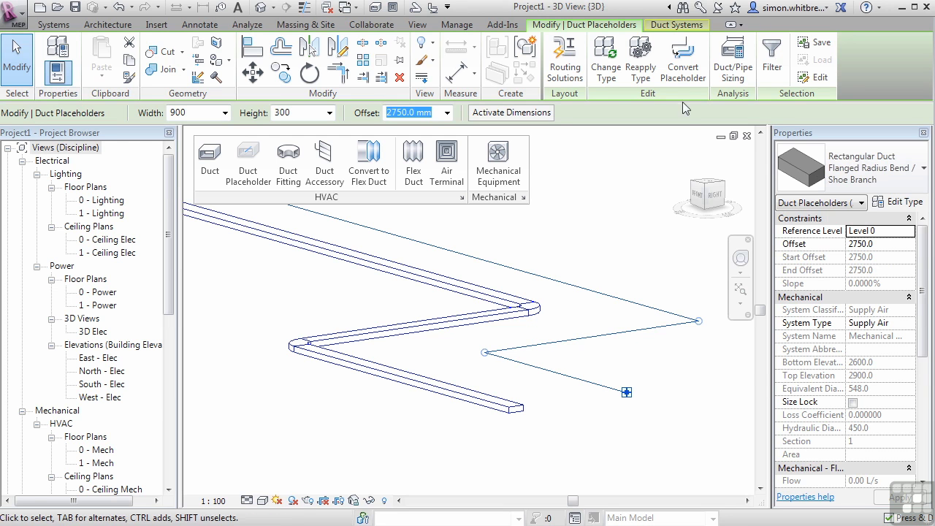
pyautogui.click(684, 73)
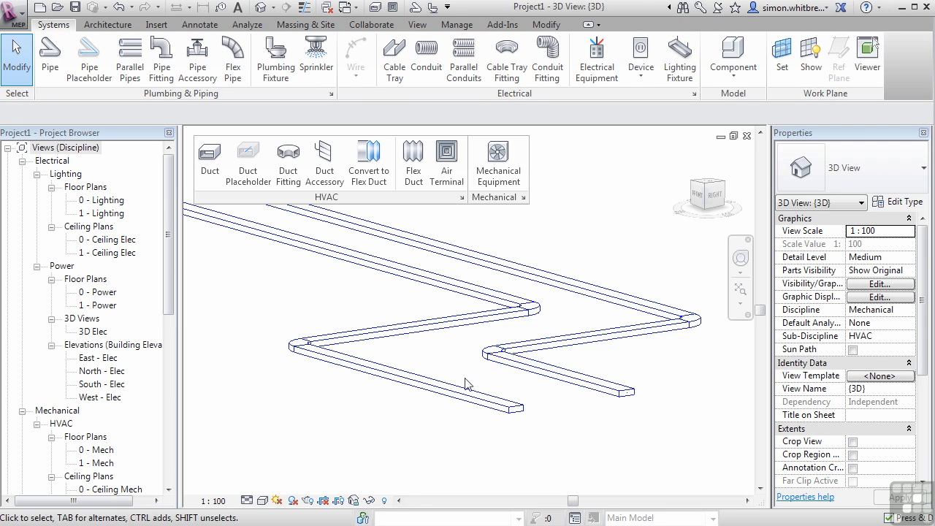
pyautogui.click(528, 378)
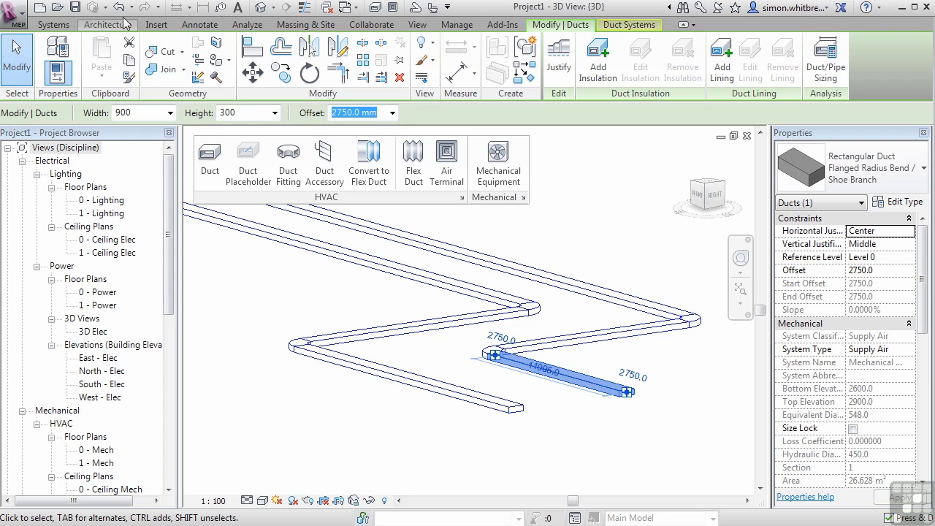
pyautogui.click(117, 9)
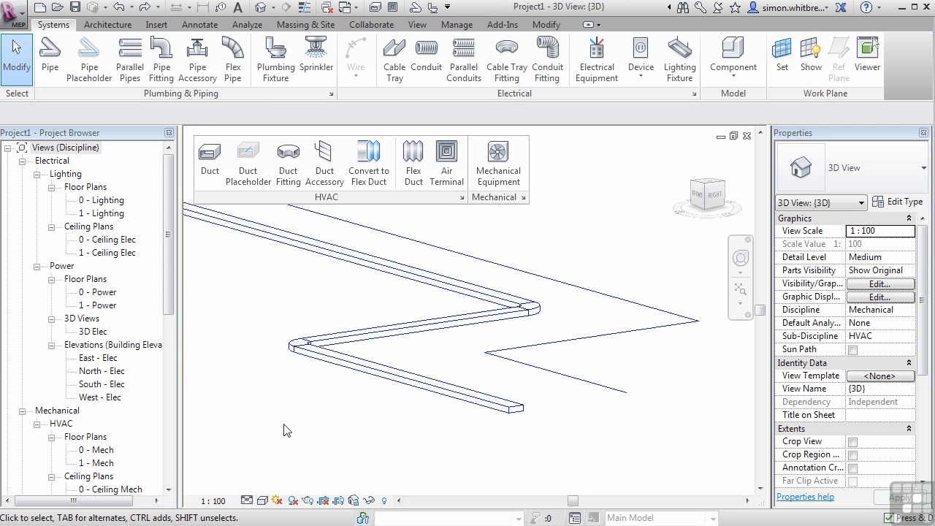
# - Examine the properties of a placeholder segment, an actual duct segment and a duct bend fitting in the 3D view
pyautogui.click(537, 374)
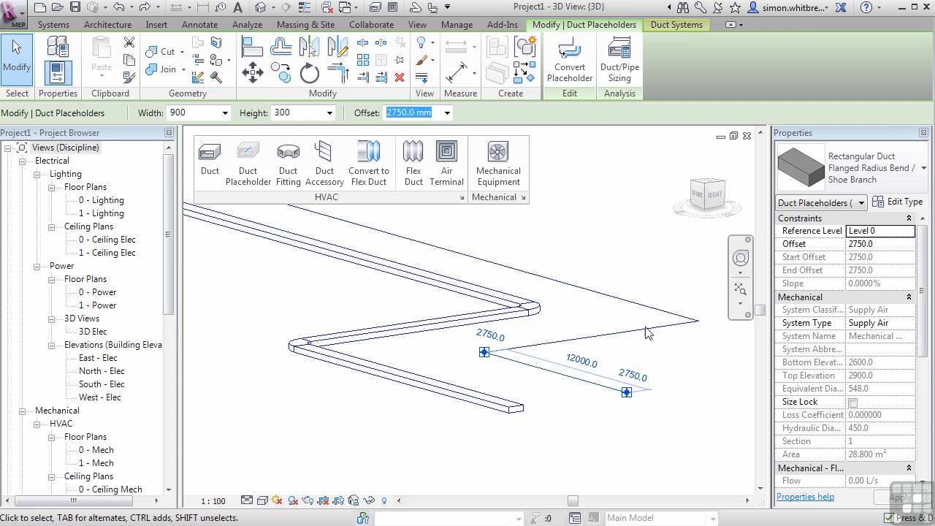
pyautogui.click(489, 373)
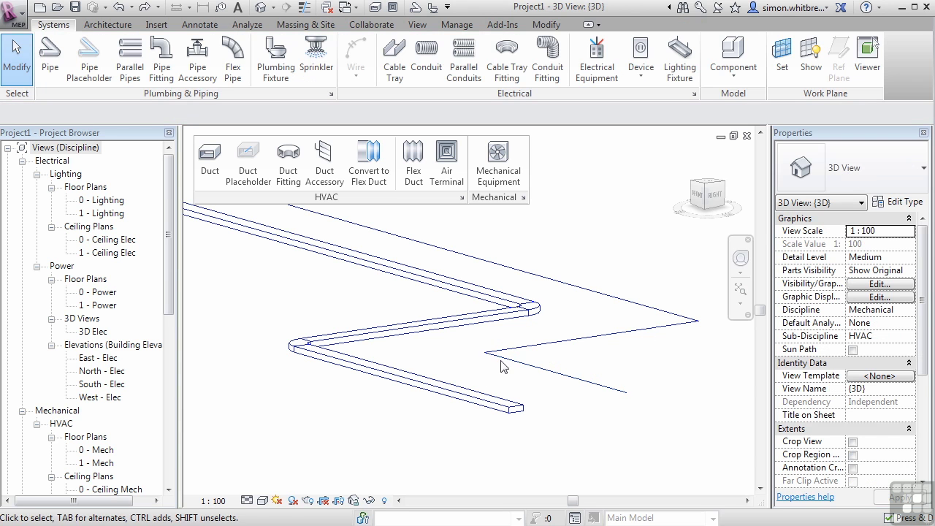
pyautogui.click(408, 391)
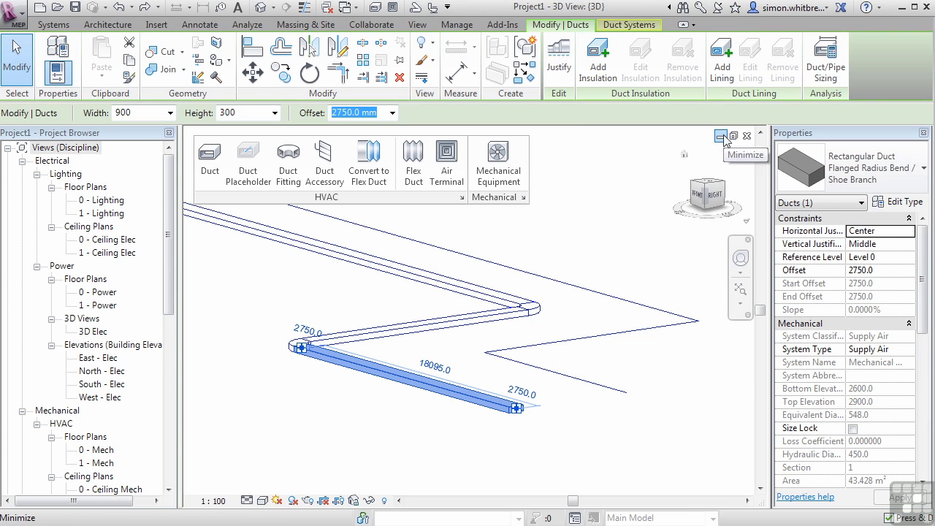
pyautogui.press('Escape')
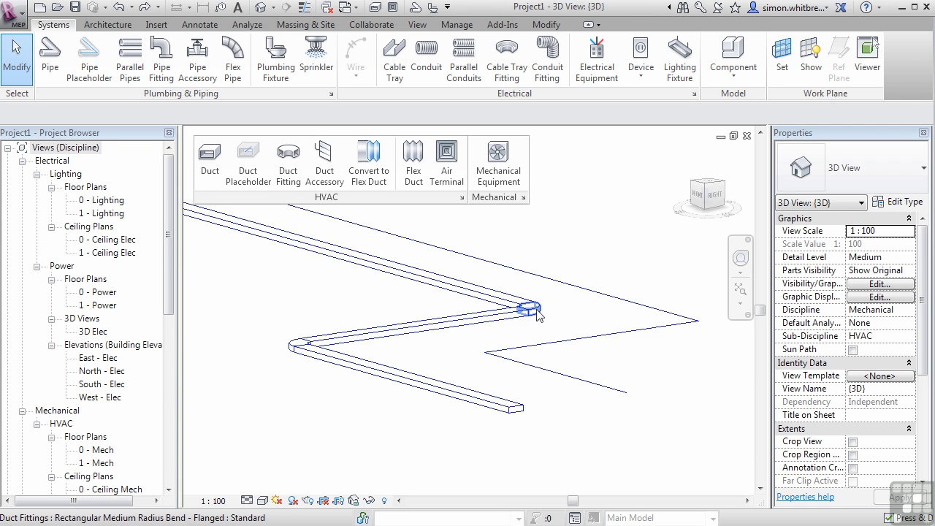
pyautogui.click(537, 312)
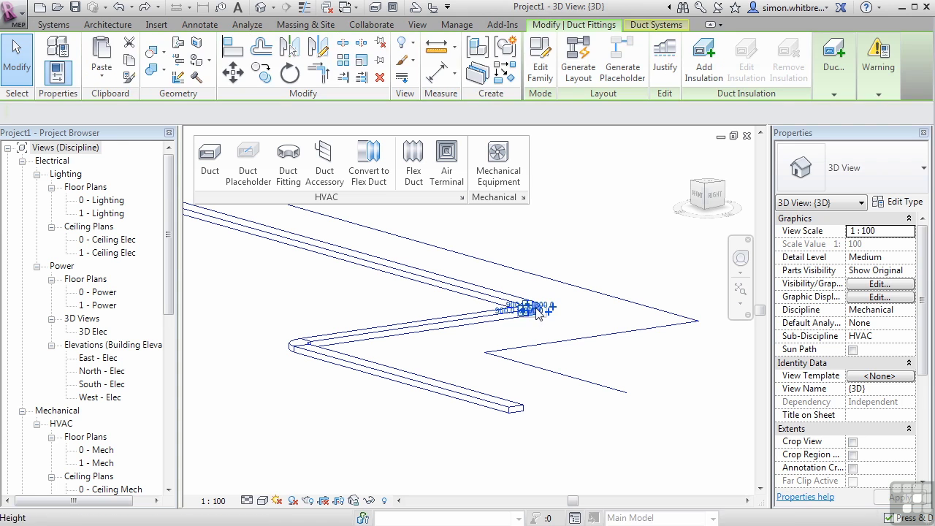
pyautogui.click(277, 311)
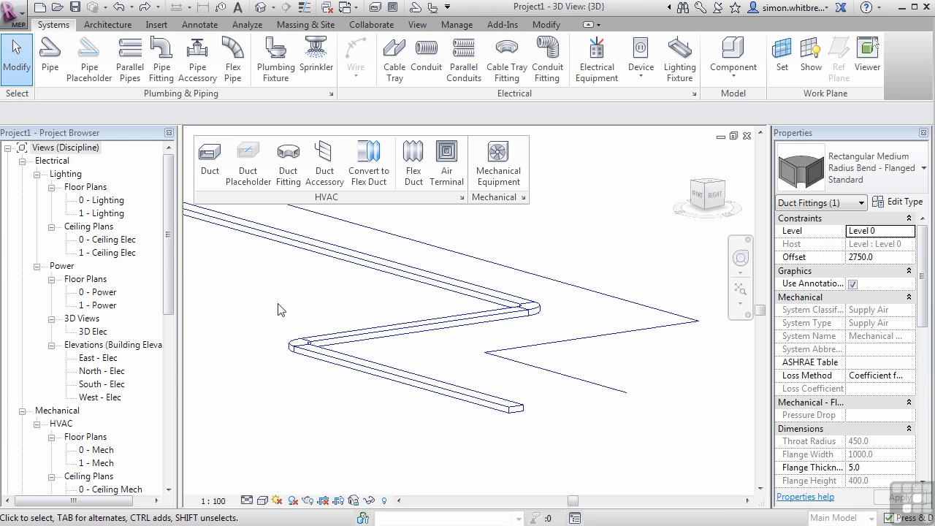
# - Place a Control Damper - Opposed Blade duct accessory on the upper horizontal duct in the 0 - Mech floor plan
pyautogui.click(326, 174)
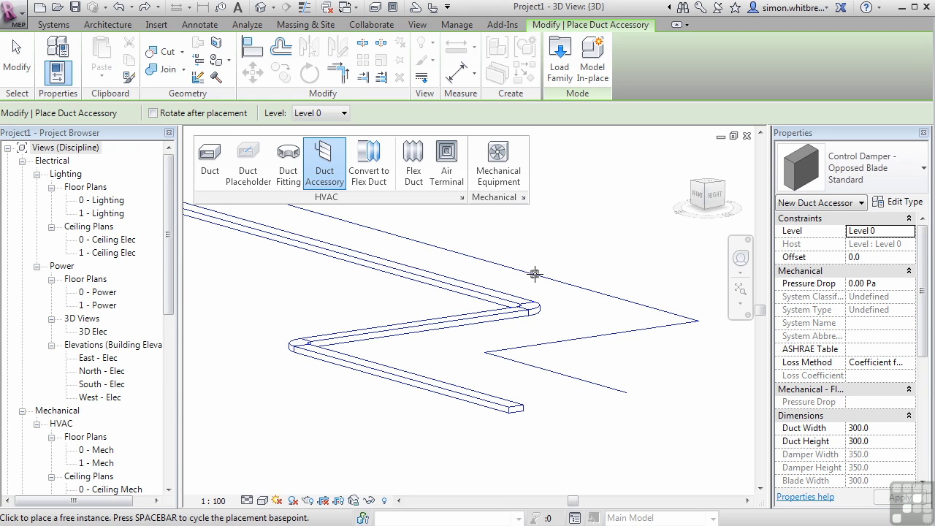
pyautogui.hotkey('ctrl', 'Tab')
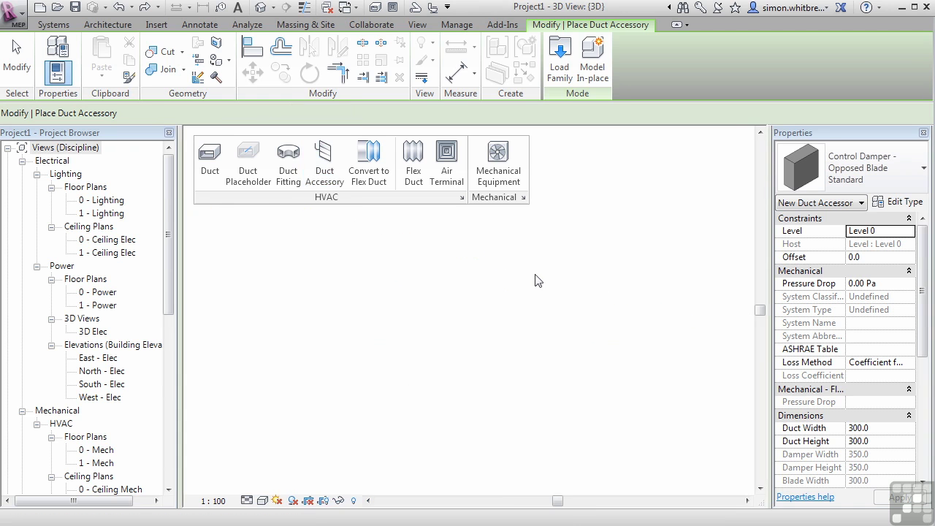
pyautogui.scroll(2, 371, 292)
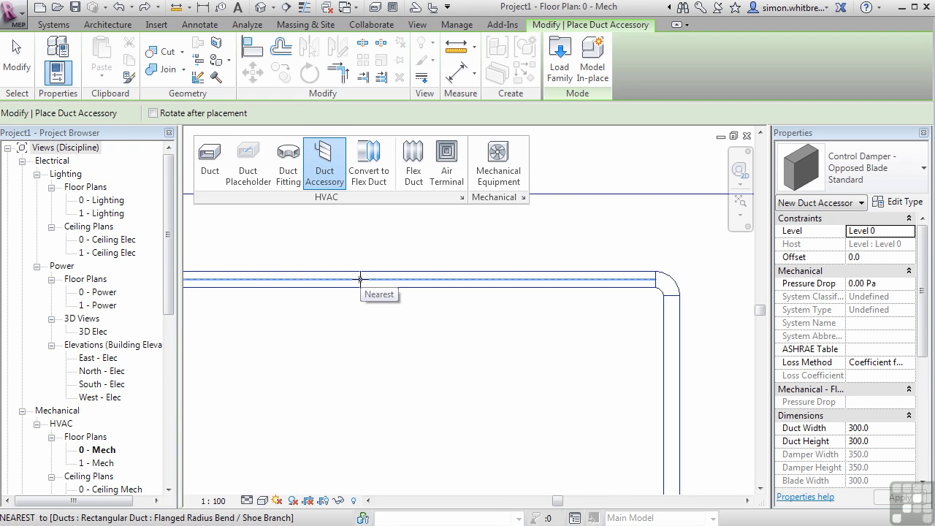
pyautogui.click(360, 278)
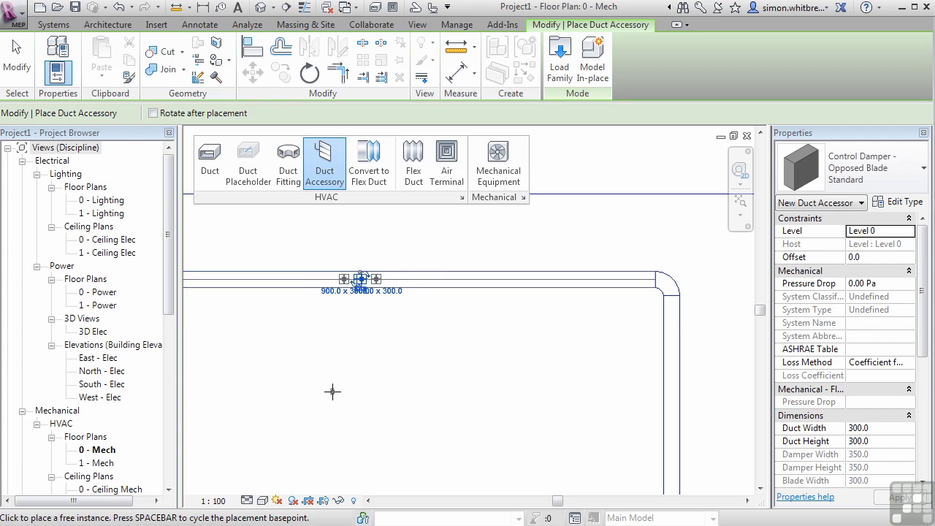
pyautogui.scroll(4, 370, 290)
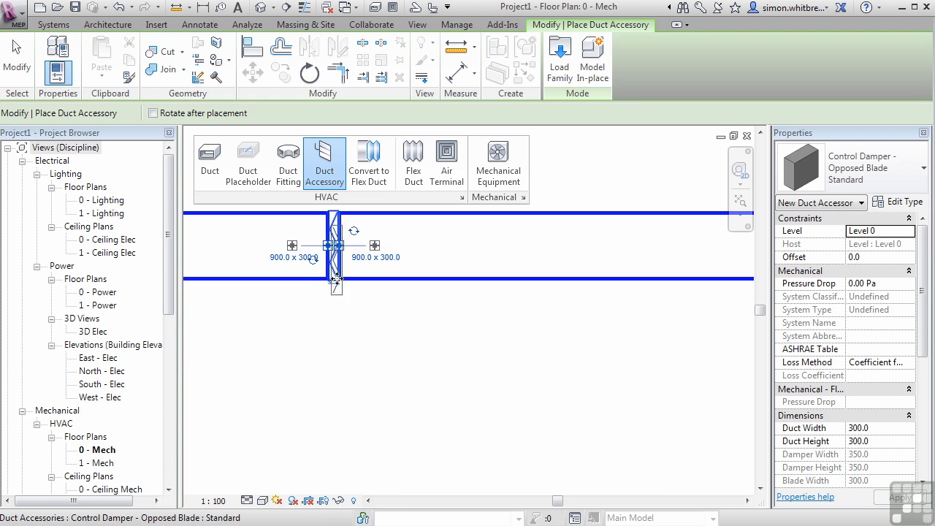
pyautogui.scroll(-5, 321, 354)
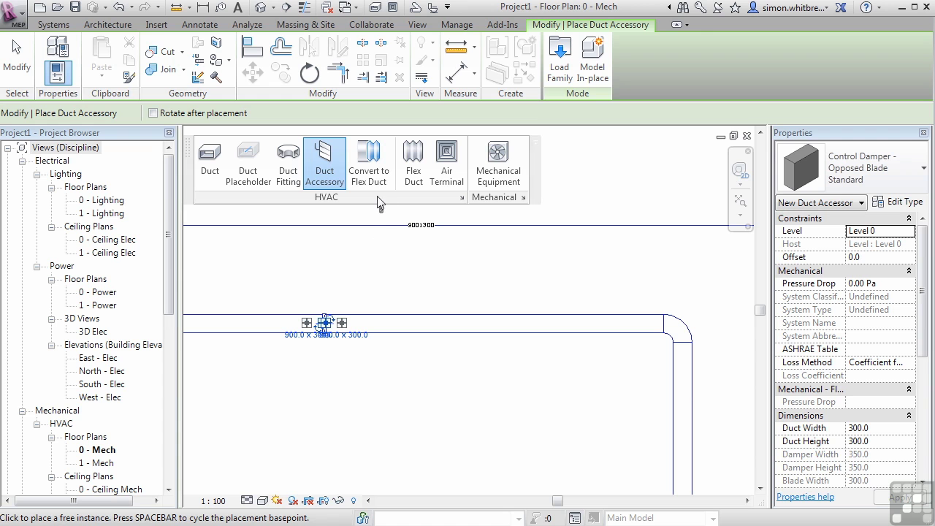
# - Draw an S-shaped round flex duct, 300 diameter at 2750 mm offset, branching down from the duct between damper and bend
pyautogui.click(414, 164)
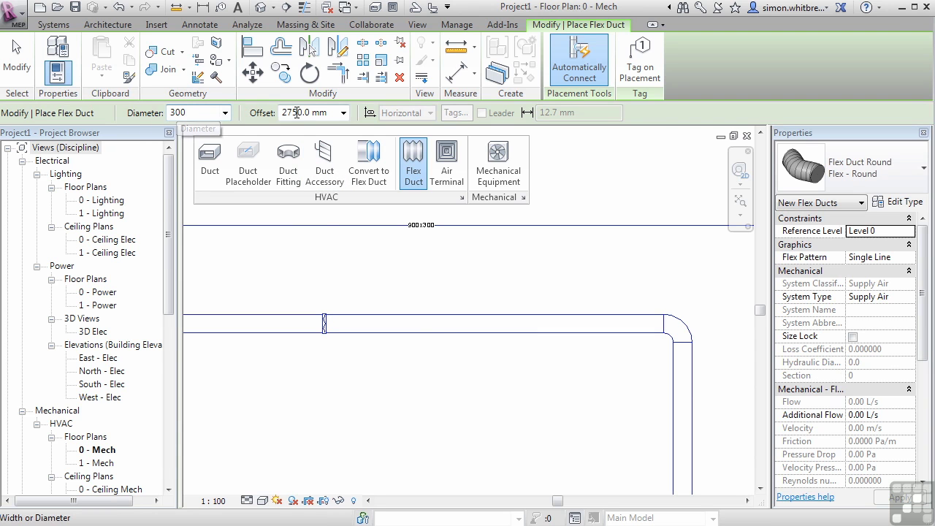
pyautogui.click(419, 332)
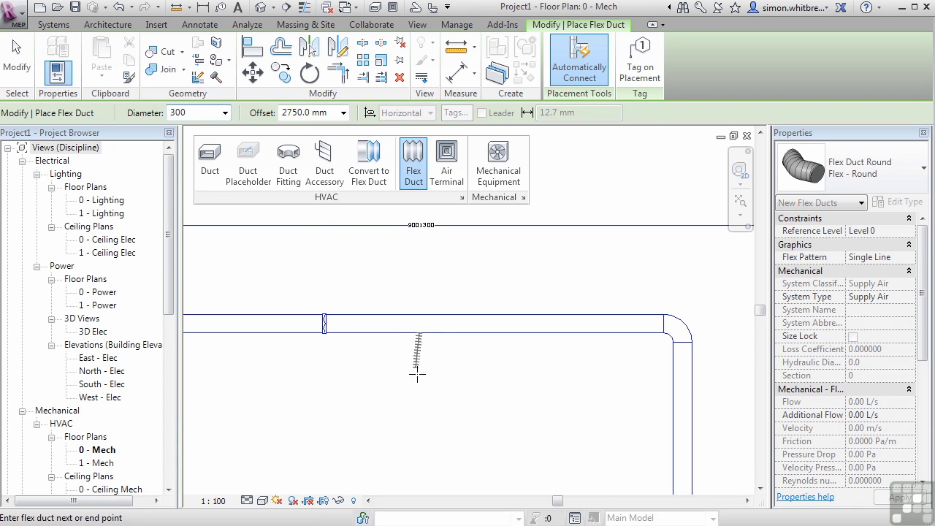
pyautogui.click(427, 400)
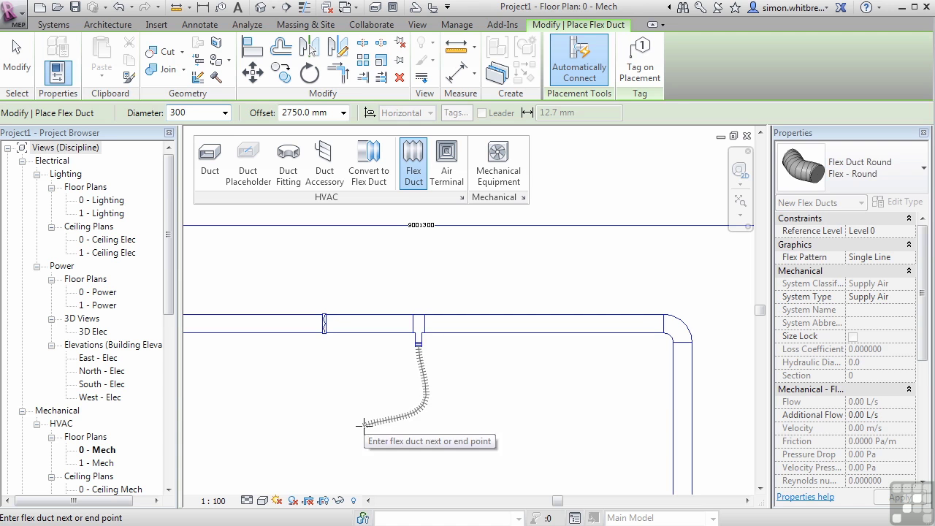
pyautogui.doubleClick(364, 462)
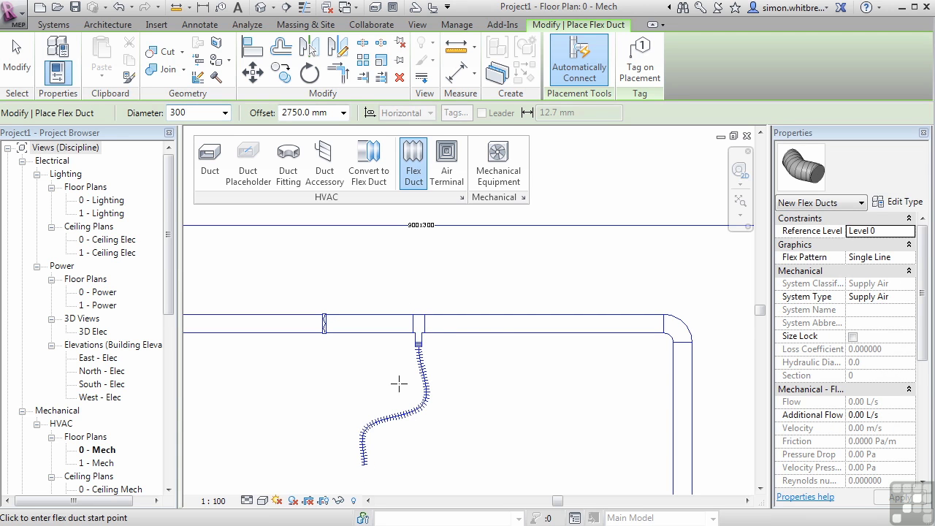
# - Start placing an air terminal and review the available diffuser and grille types
pyautogui.scroll(-3, 409, 281)
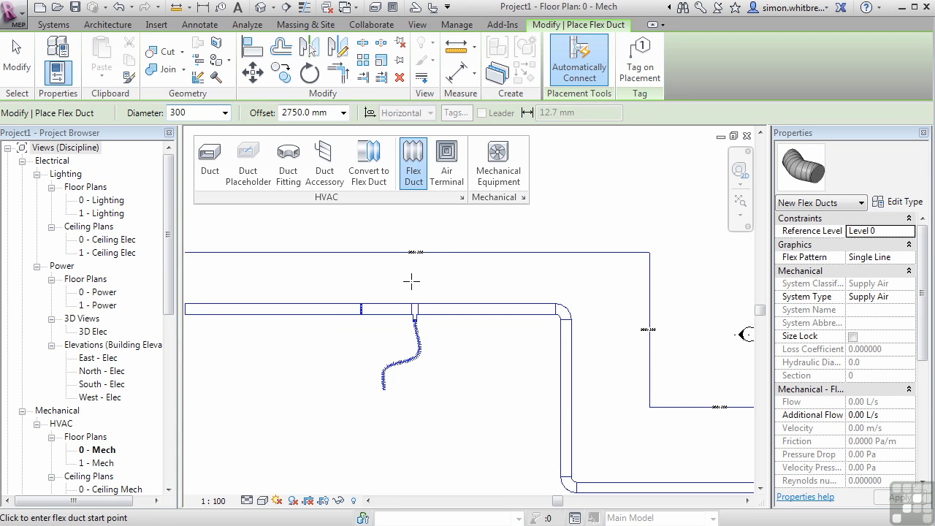
pyautogui.click(447, 159)
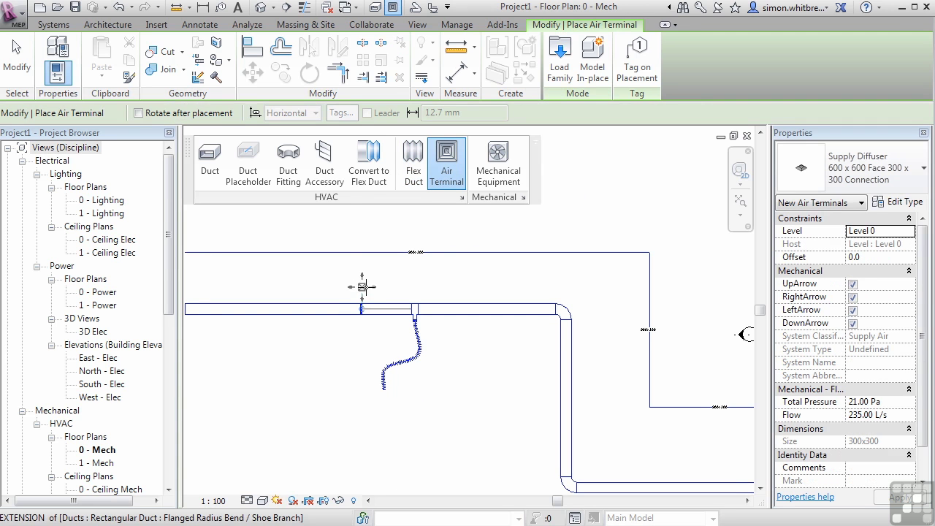
pyautogui.click(883, 164)
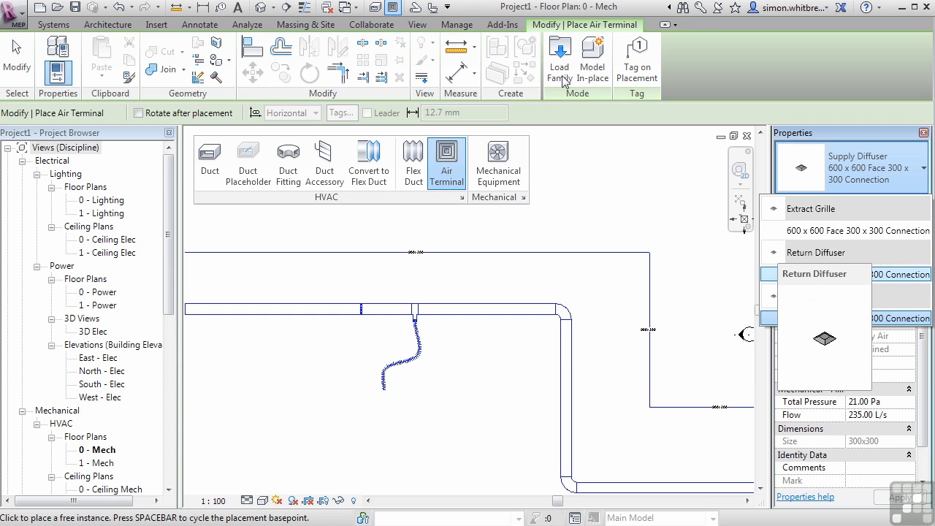
# - Place a VAV Unit - Parallel Fan Powered, Size 2 - 300mm Inlet, in the open area beside the flex duct's lower end
pyautogui.click(492, 173)
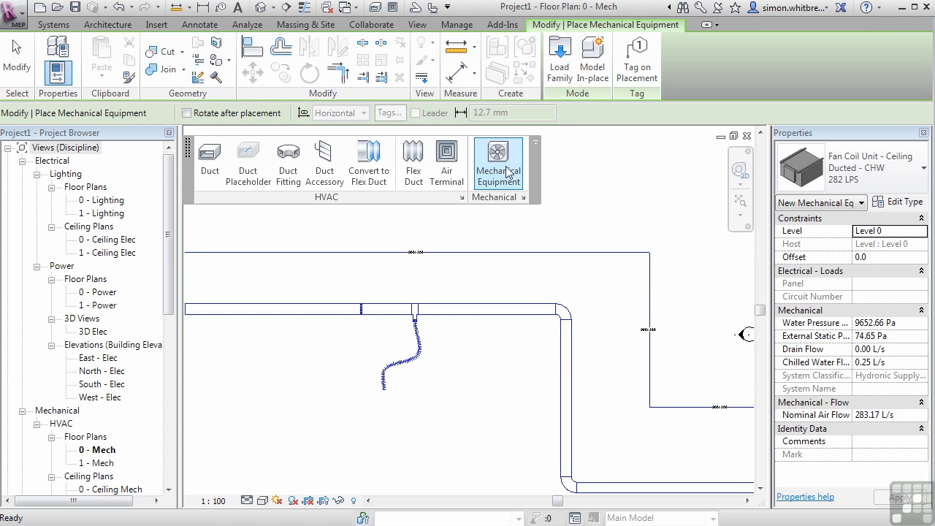
pyautogui.click(861, 173)
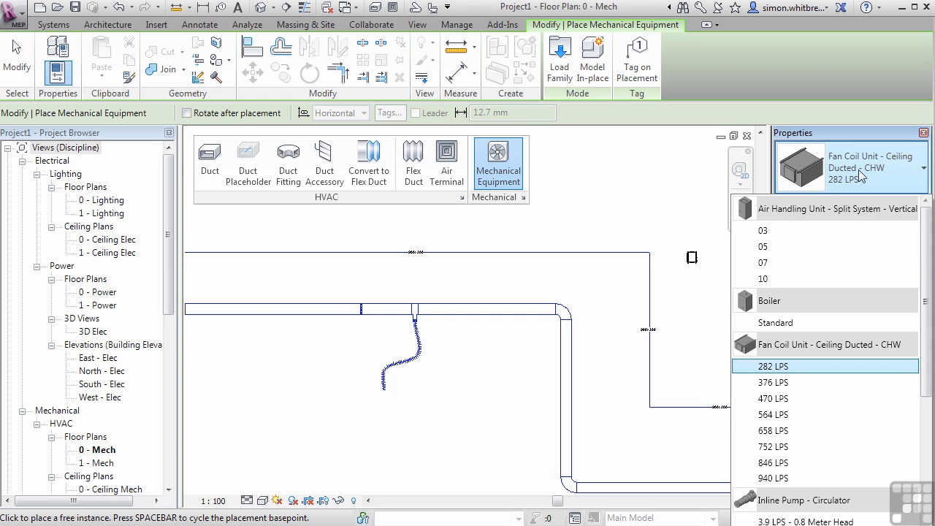
pyautogui.moveTo(927, 374); pyautogui.dragTo(927, 513)
pyautogui.click(805, 469)
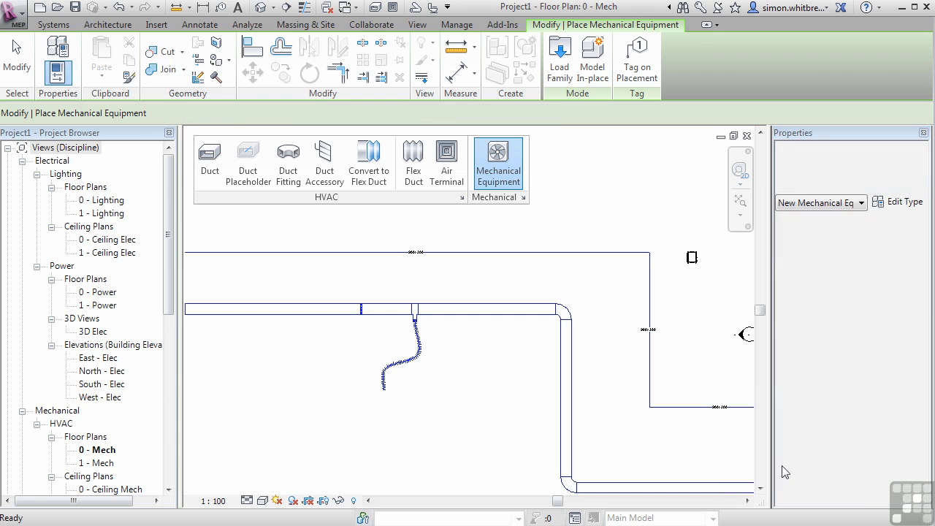
pyautogui.scroll(3, 340, 377)
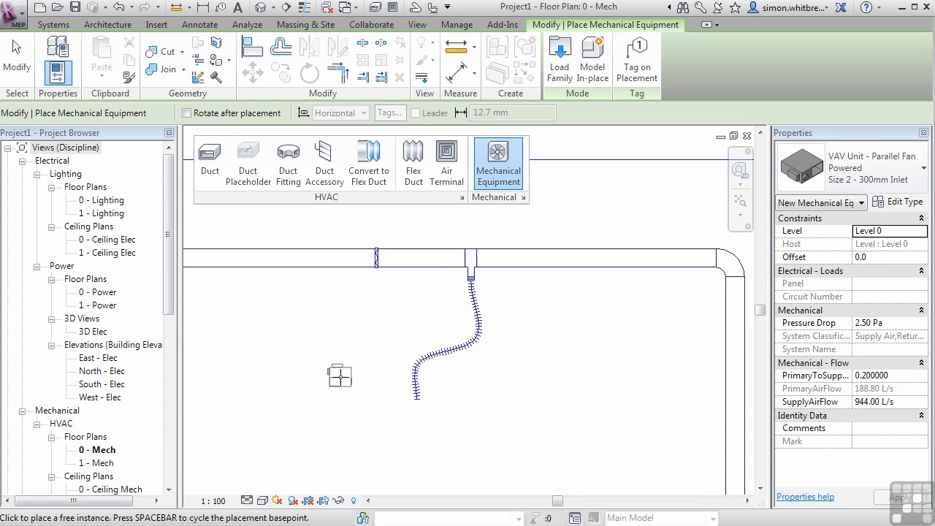
pyautogui.click(340, 376)
pyautogui.click(16, 58)
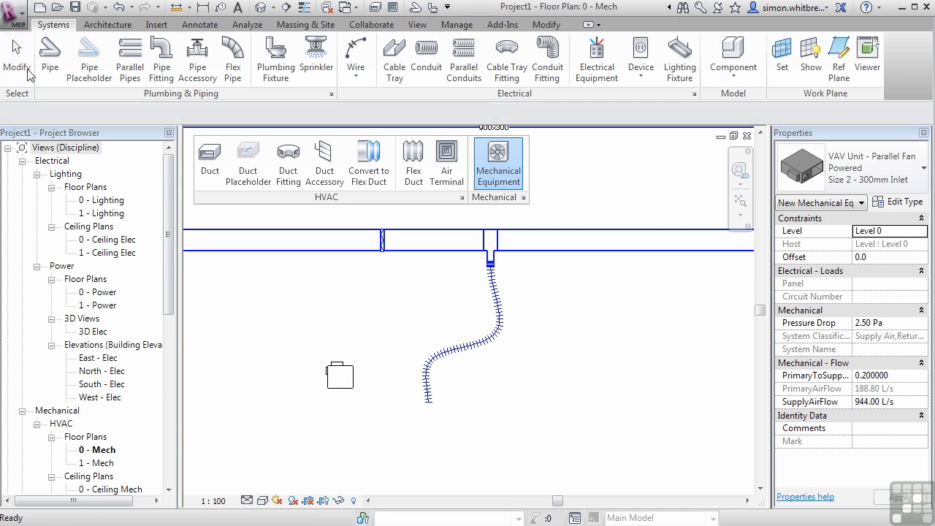
pyautogui.scroll(-2, 315, 358)
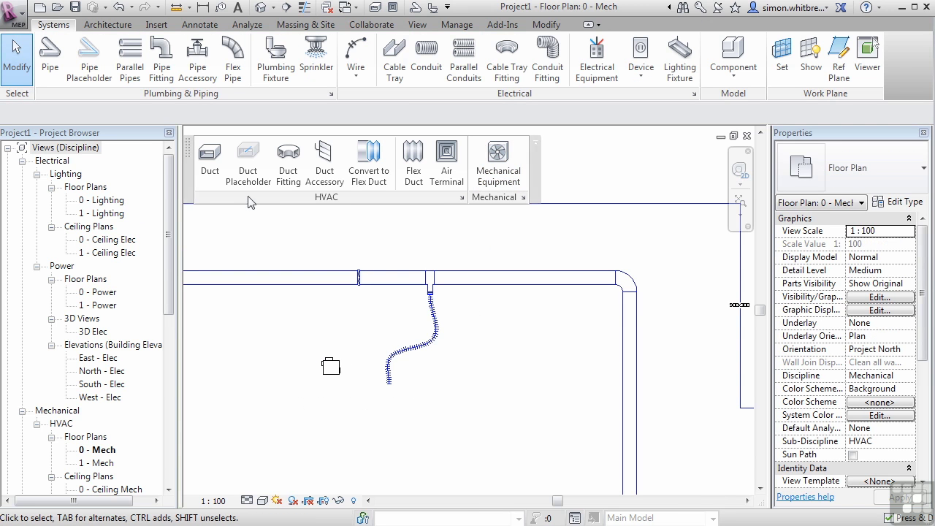
# - Open Mechanical Settings and examine the duct conversion settings for main and branch, and the rectangular and oval duct size lists
pyautogui.click(523, 198)
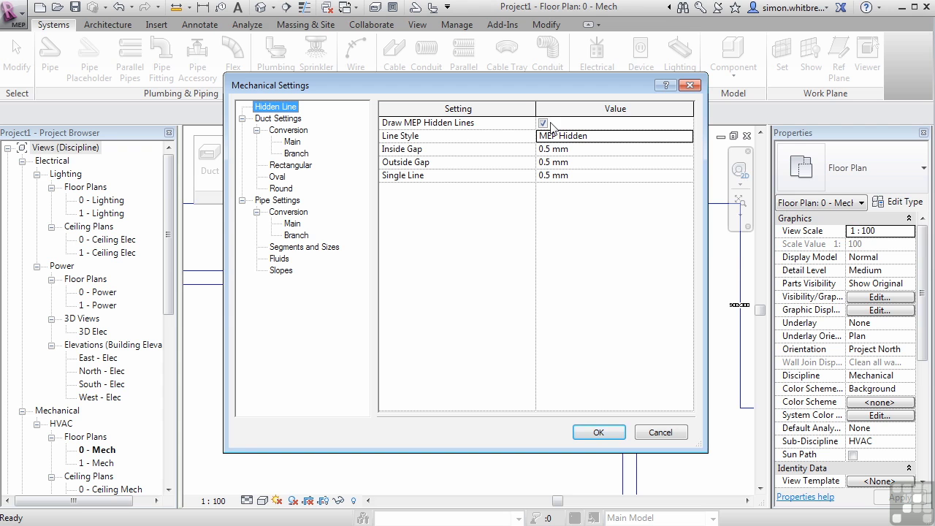
pyautogui.click(267, 119)
pyautogui.click(282, 130)
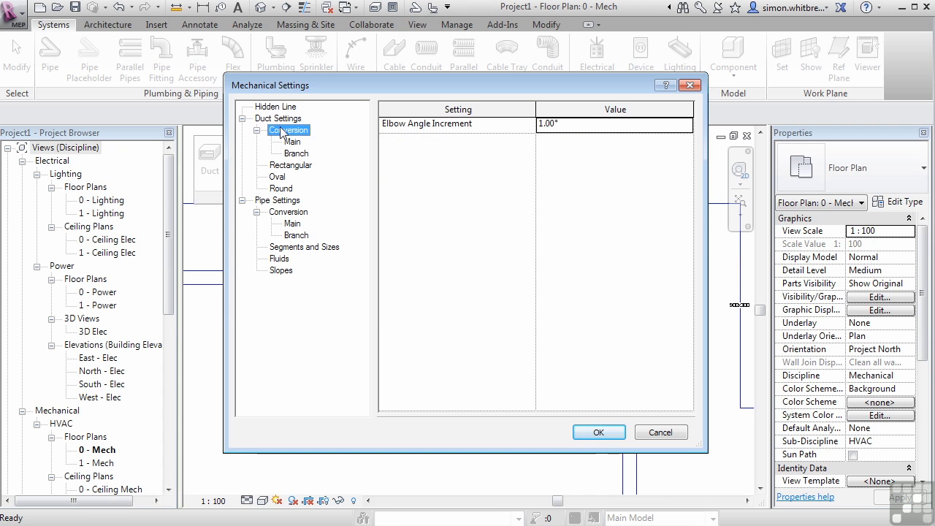
pyautogui.click(291, 142)
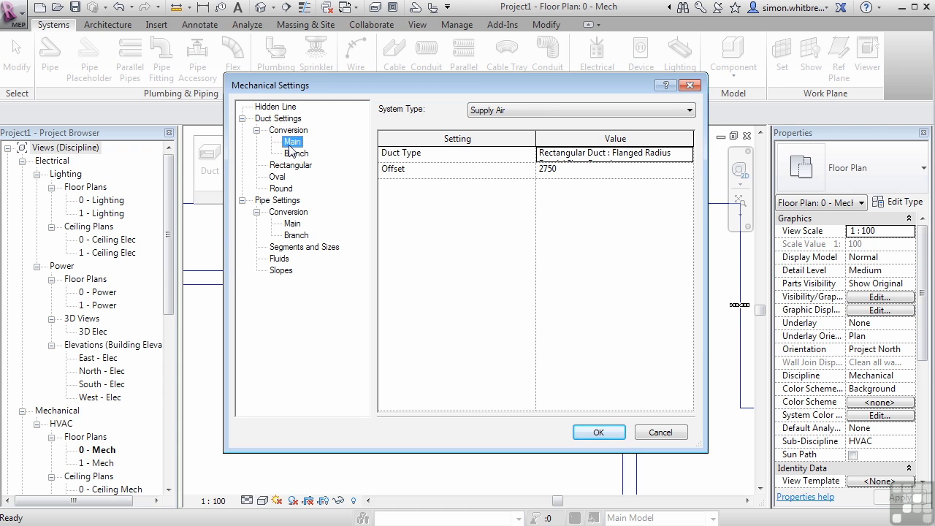
pyautogui.click(547, 107)
pyautogui.click(547, 109)
pyautogui.click(295, 154)
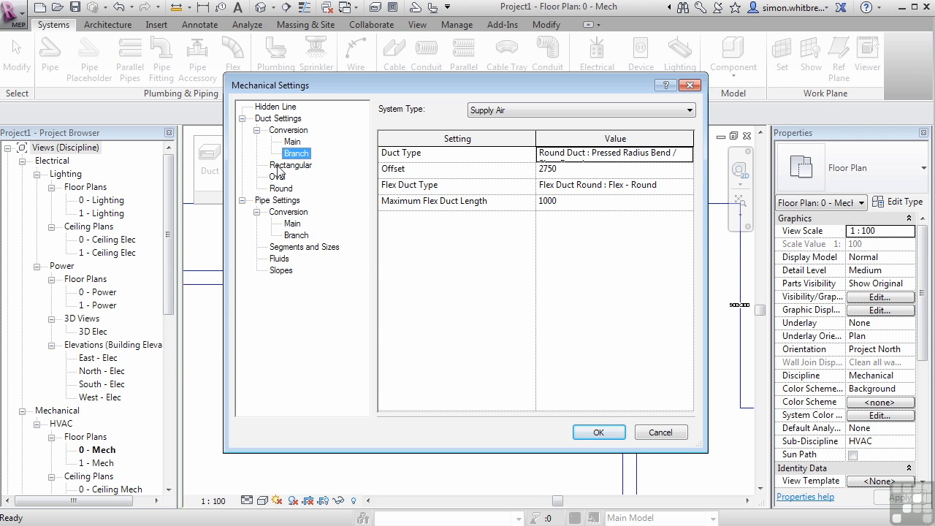
pyautogui.click(278, 167)
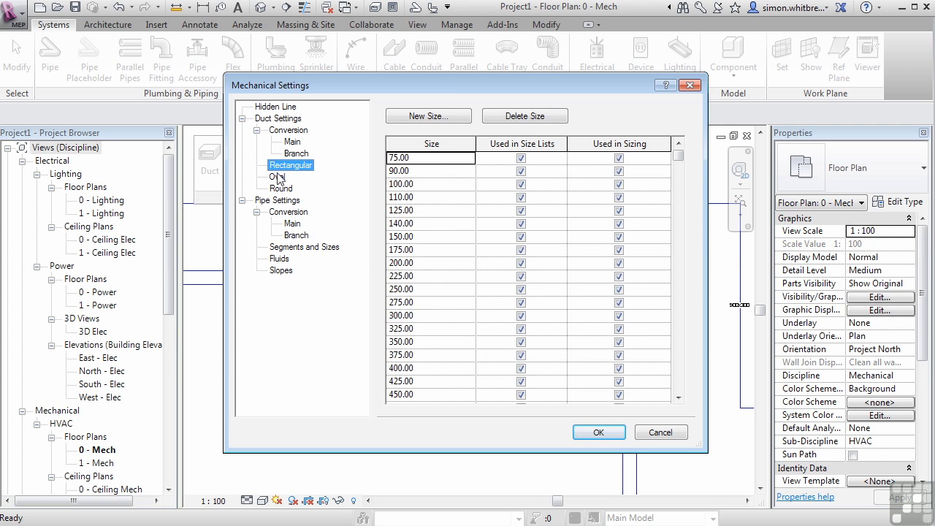
pyautogui.click(278, 178)
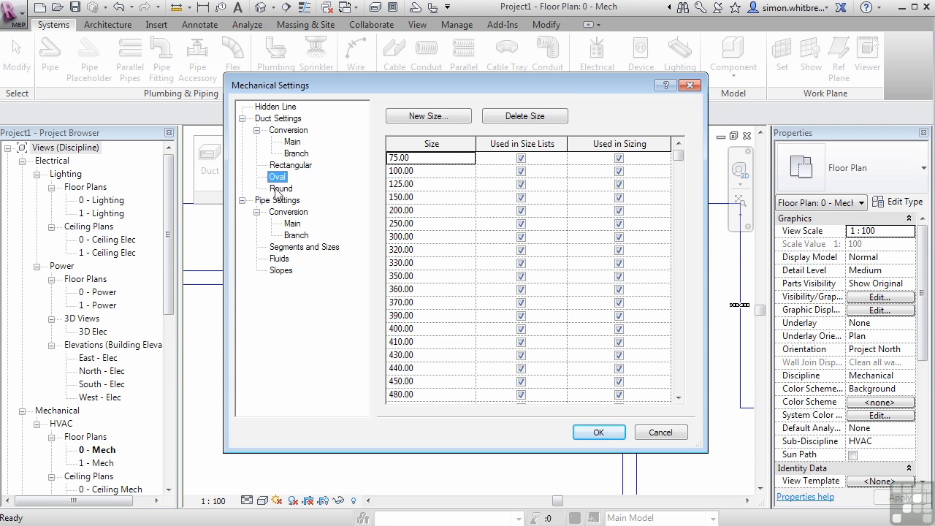